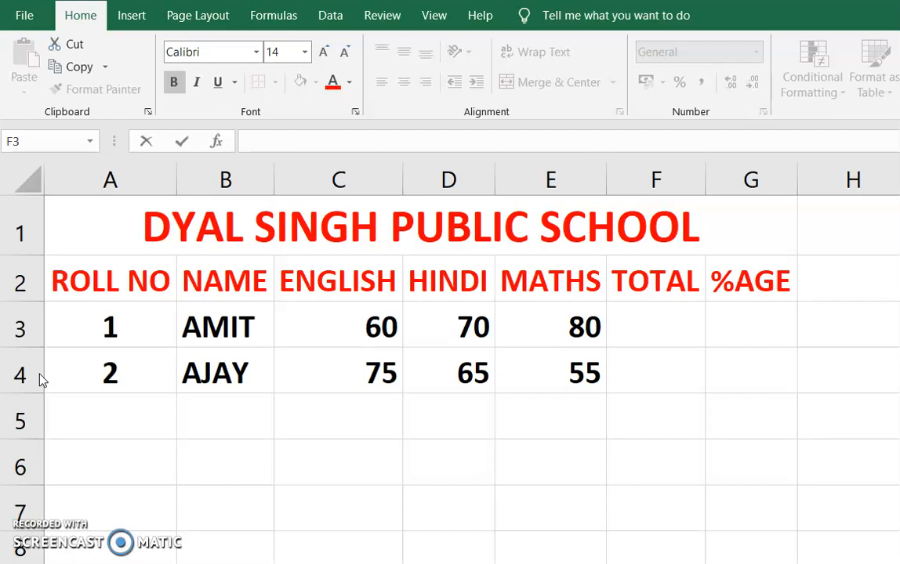
# - Enter the formula =C3+D3+E3 in cell F3 to total the first student's marks in the three subjects
pyautogui.doubleClick(639, 319)
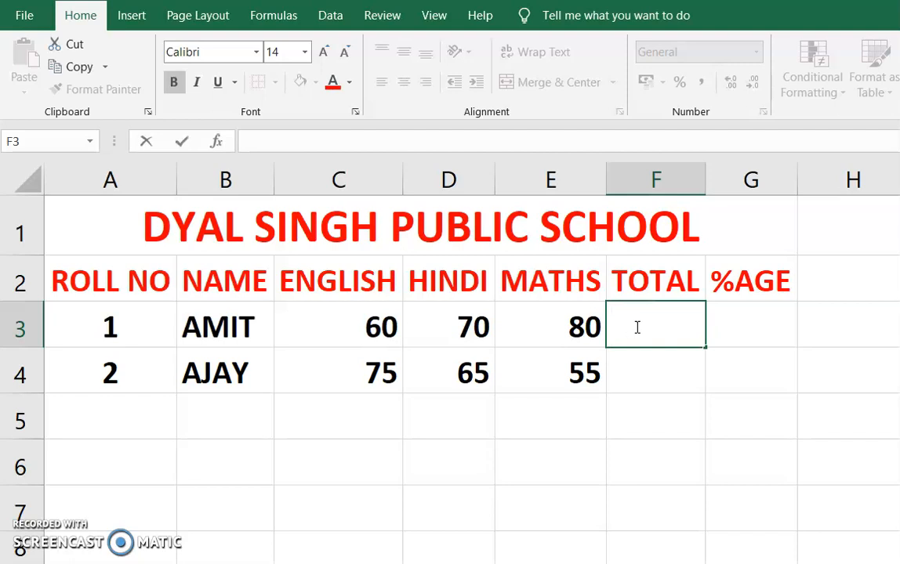
pyautogui.write('=')
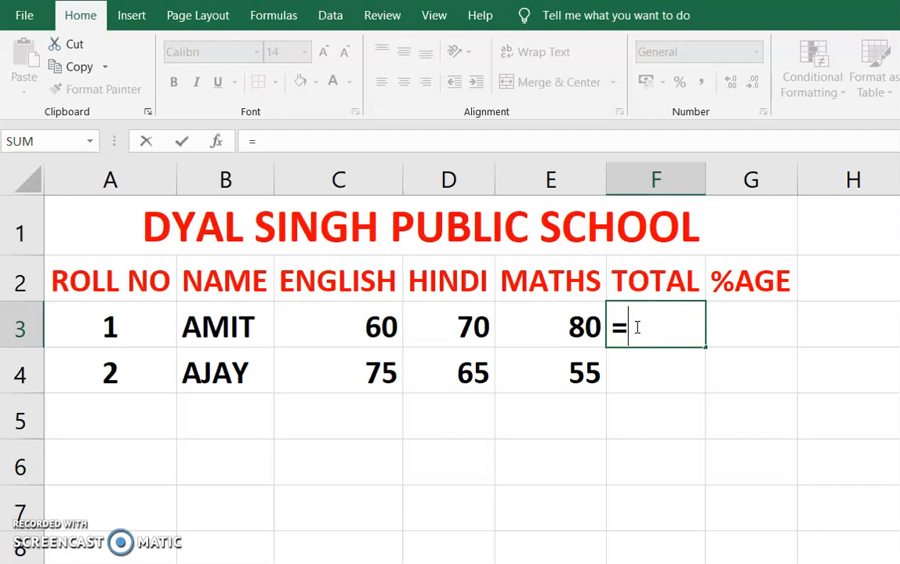
pyautogui.write('C3')
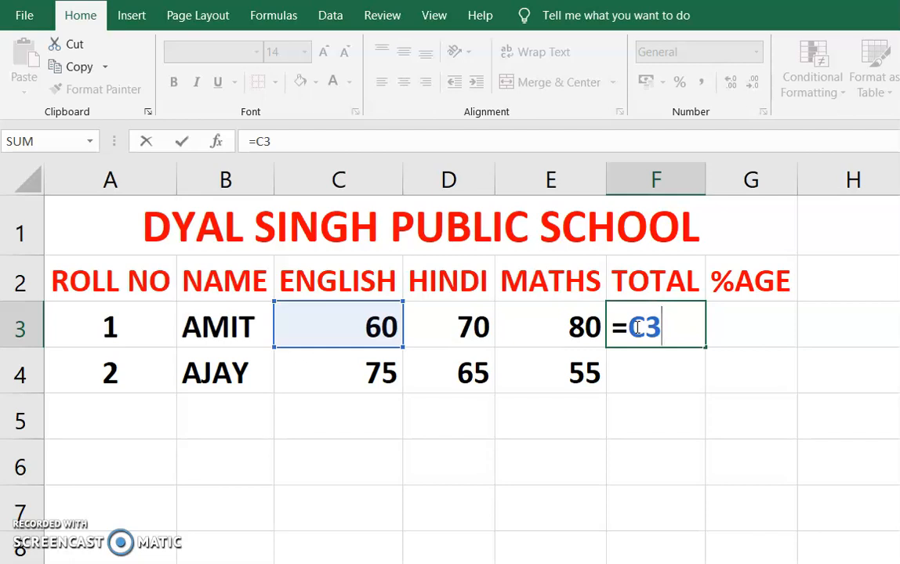
pyautogui.write('+d3')
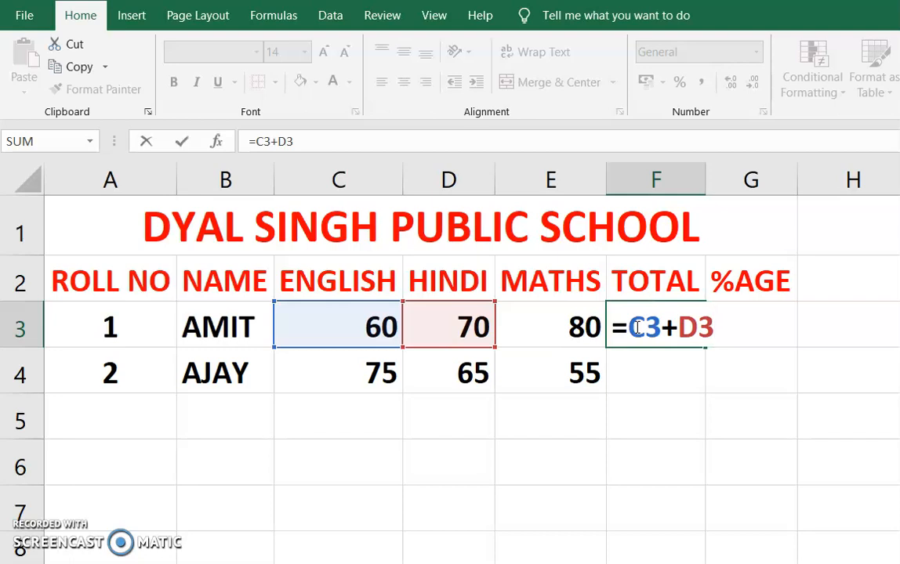
pyautogui.write('+E3')
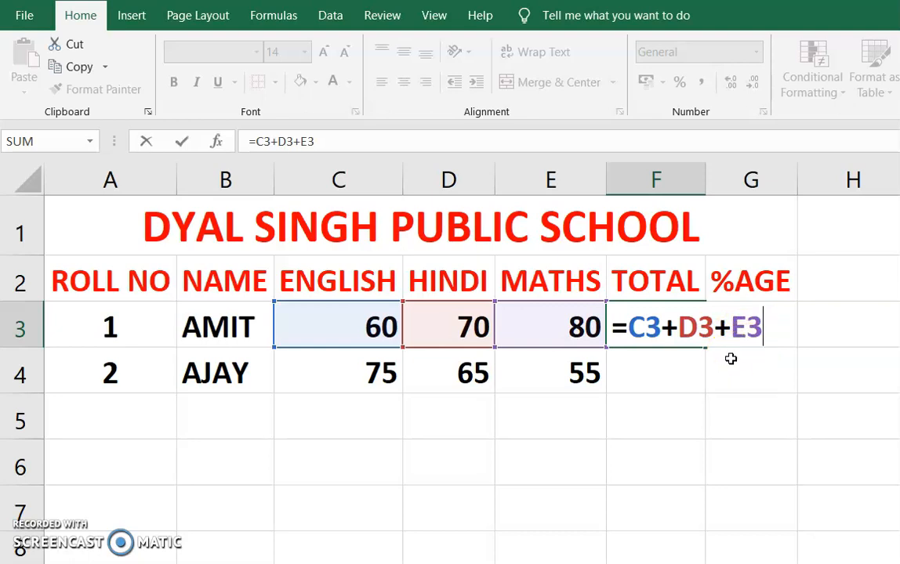
pyautogui.press('Return')
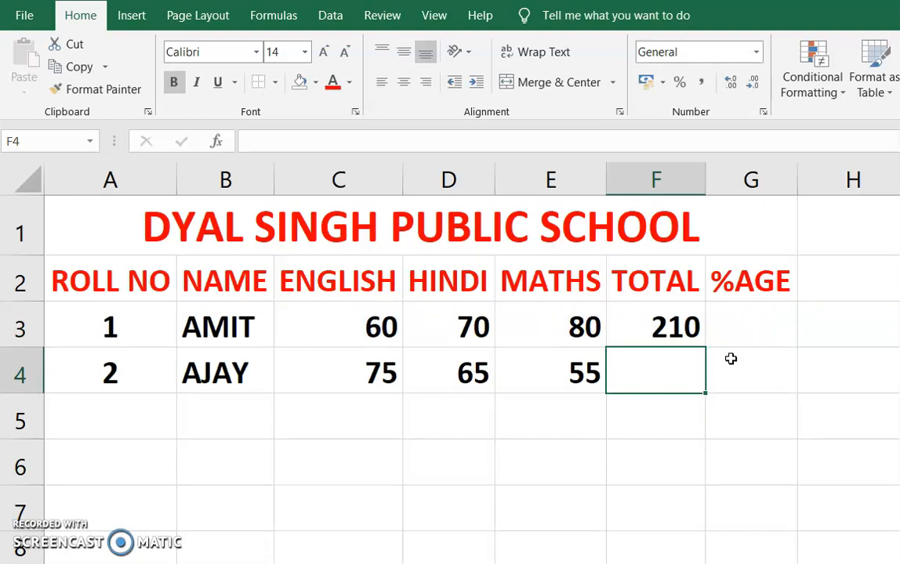
# - Calculate the first student's percentage in cell G3 with the formula =F3/3
pyautogui.click(743, 321)
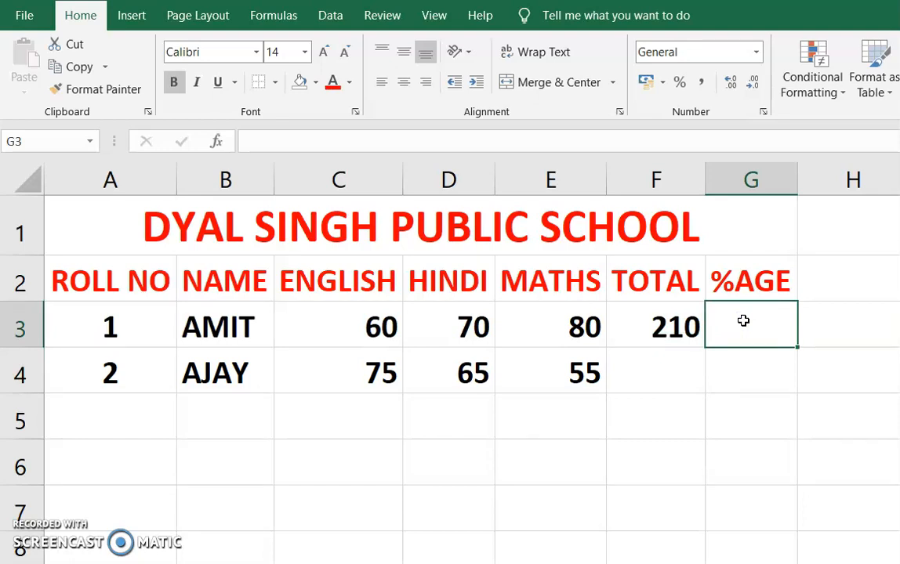
pyautogui.write('=')
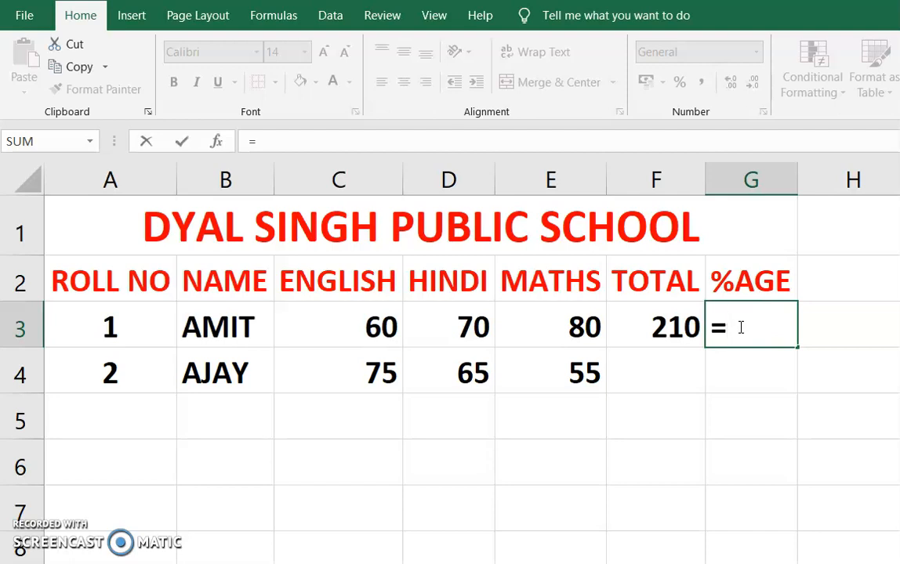
pyautogui.write('F3')
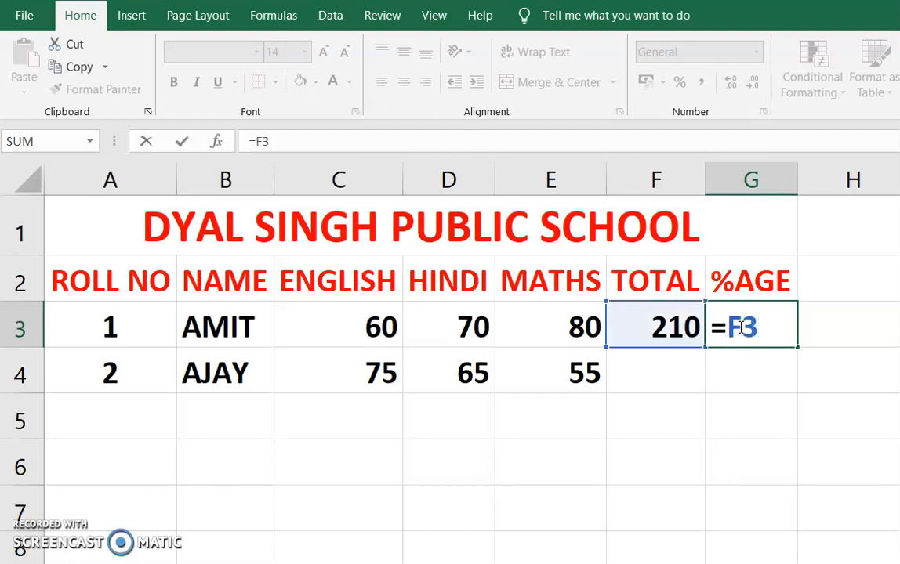
pyautogui.write('/3')
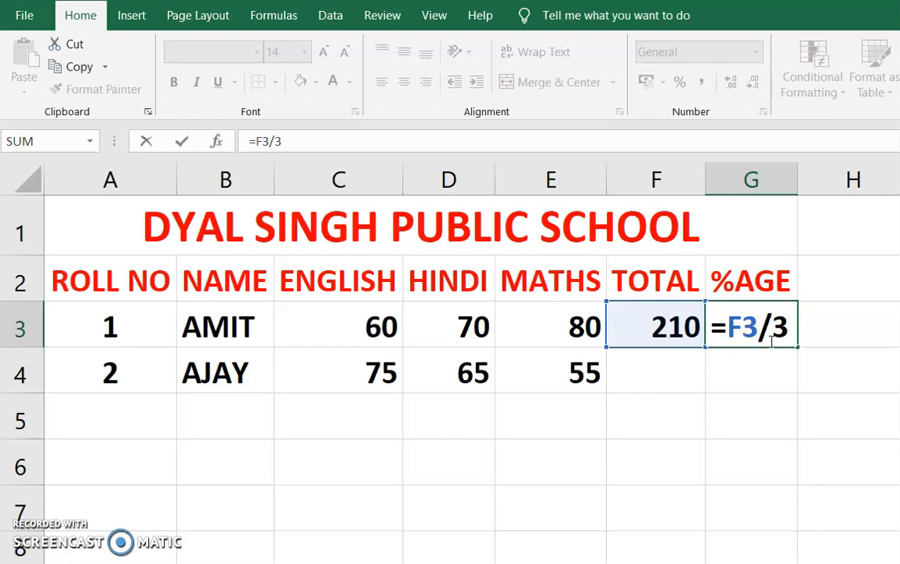
pyautogui.press('Return')
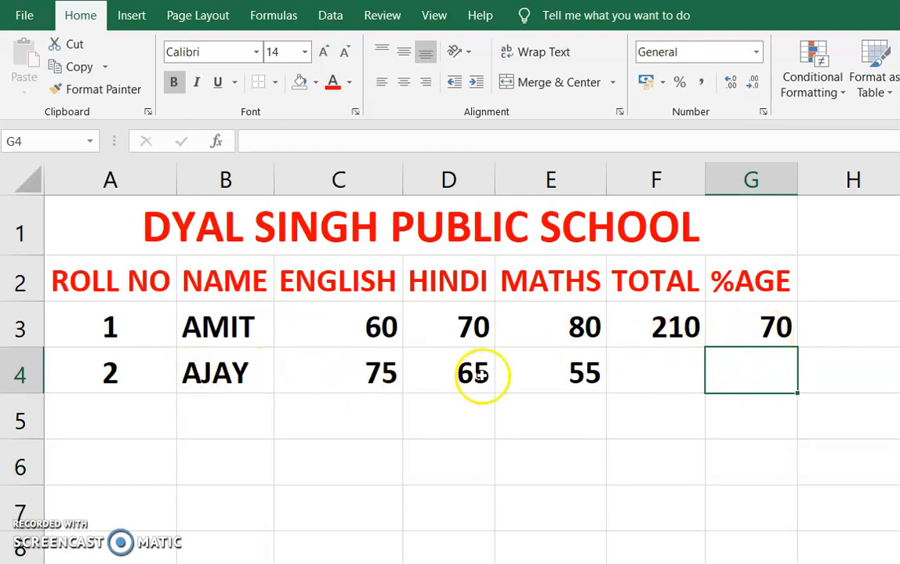
# - Begin a SUM formula in cell F4 for the second student's total, up to the opening parenthesis
pyautogui.click(649, 370)
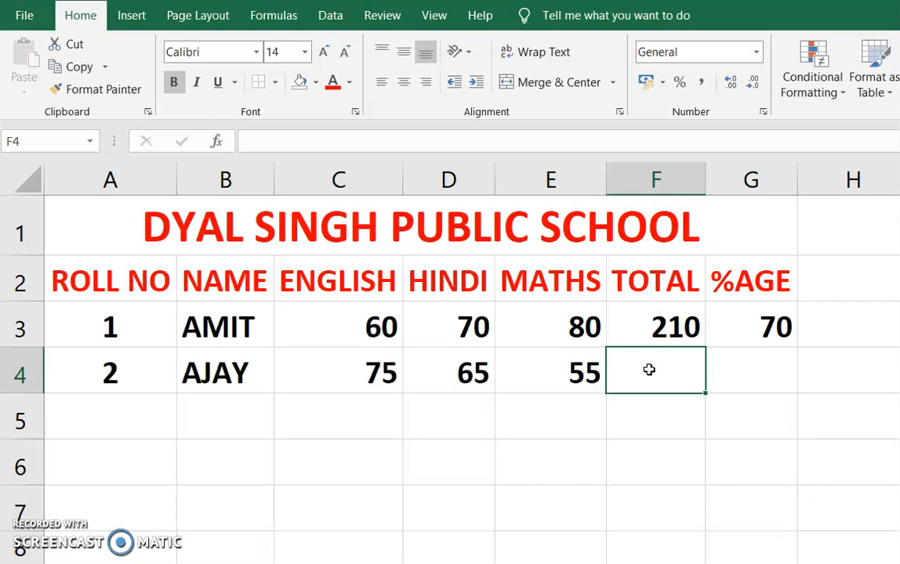
pyautogui.click(649, 328)
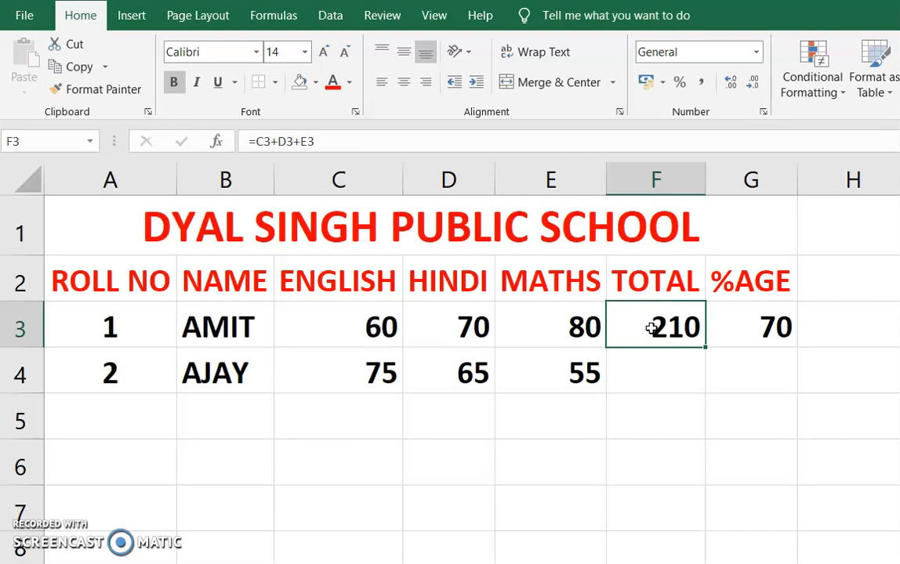
pyautogui.click(629, 368)
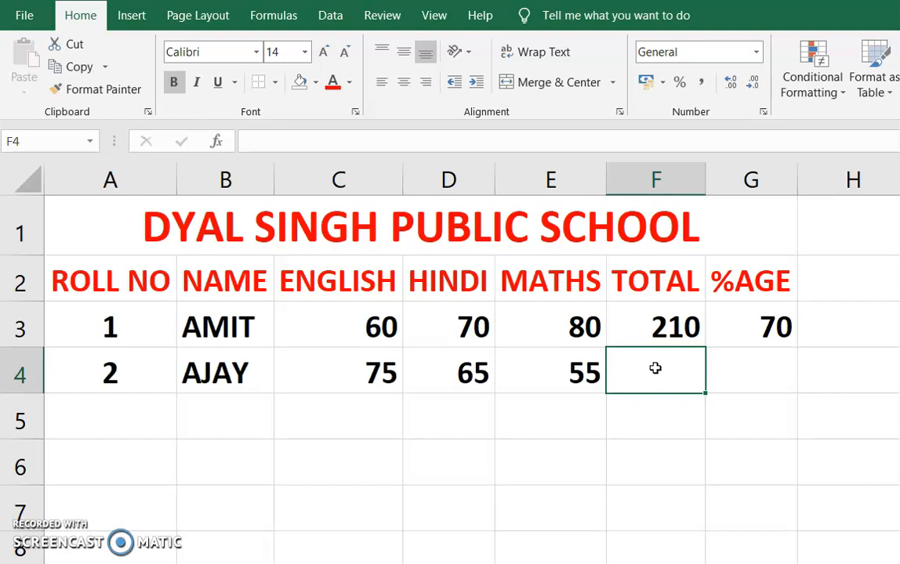
pyautogui.write('=')
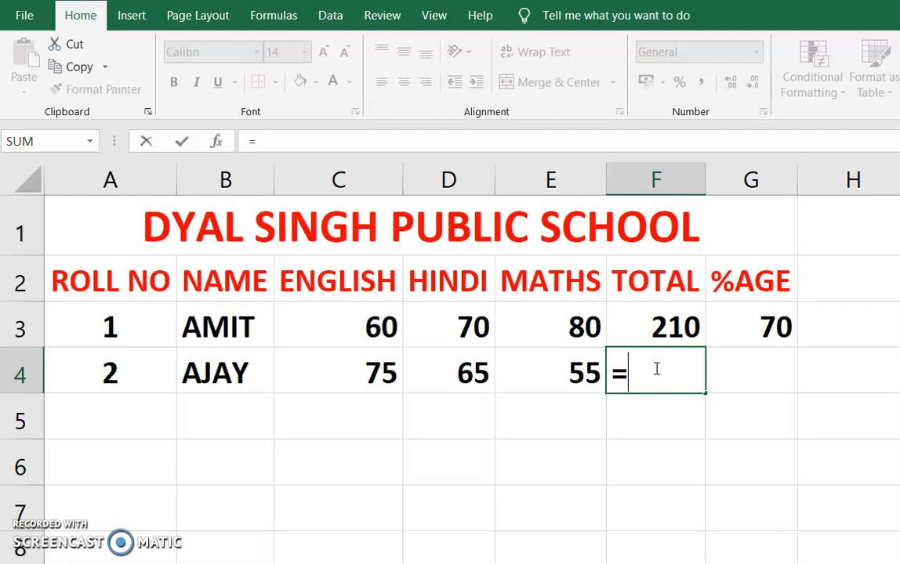
pyautogui.write('SUM')
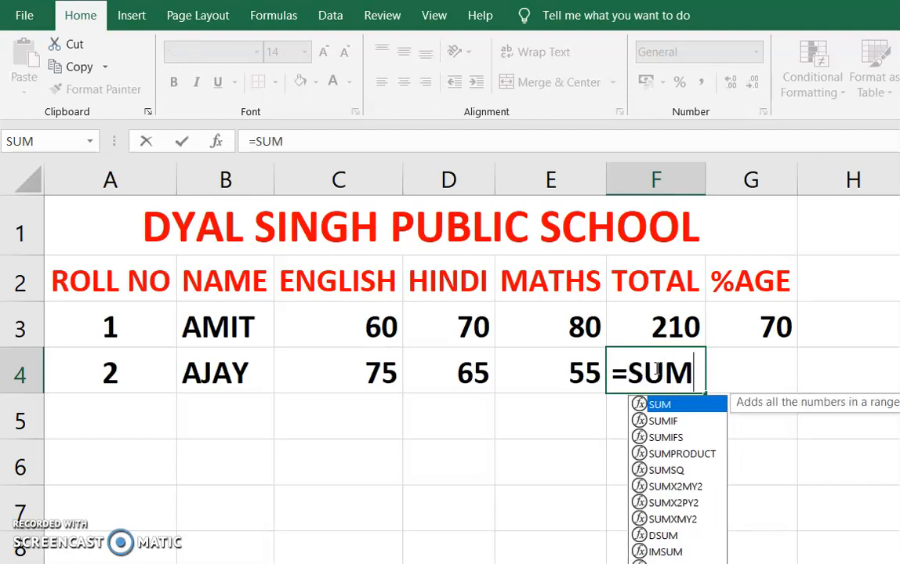
pyautogui.write('(')
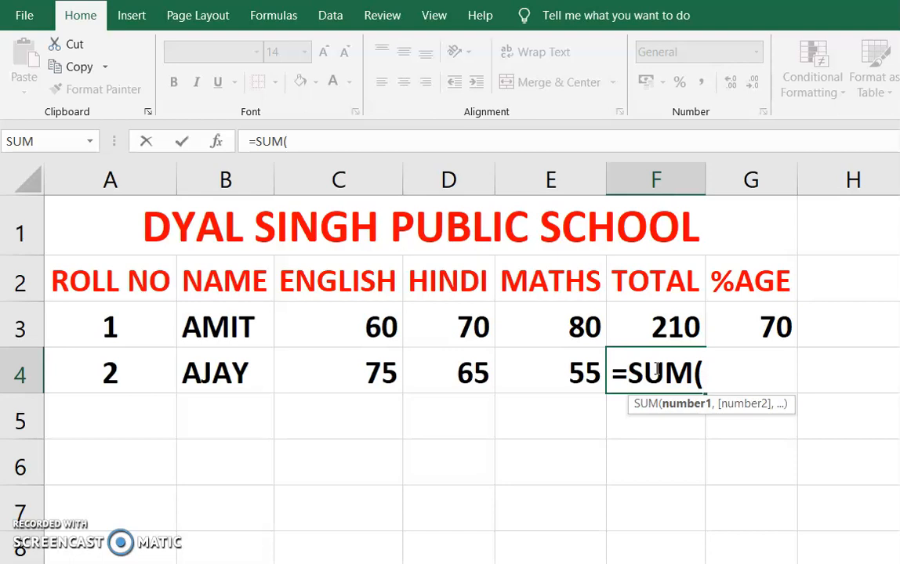
pyautogui.write('C3')
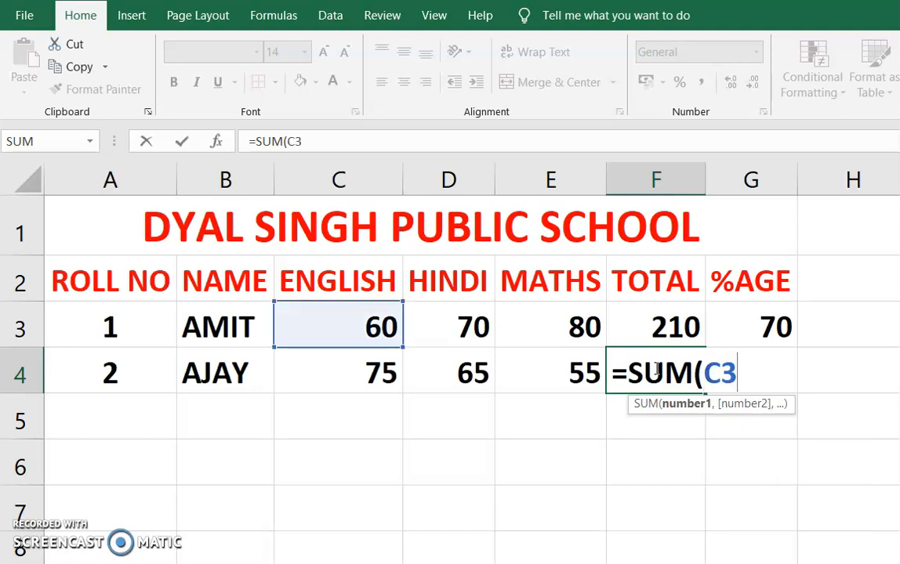
pyautogui.write(':')
pyautogui.press('BackSpace')
pyautogui.press('BackSpace')
pyautogui.press('BackSpace')
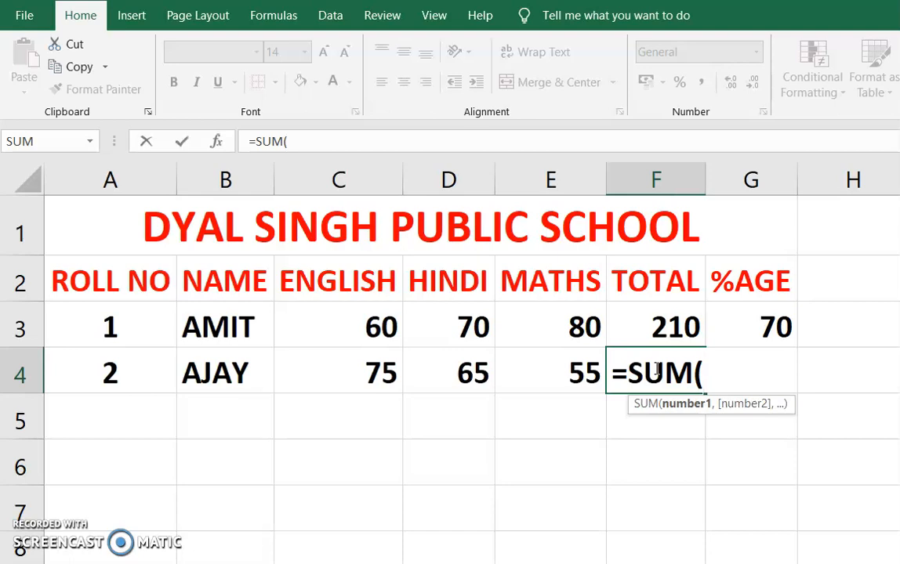
# - Complete the total formula in F4 with the range C4:E4 so that it reads =SUM(C4:E4)
pyautogui.write('C4')
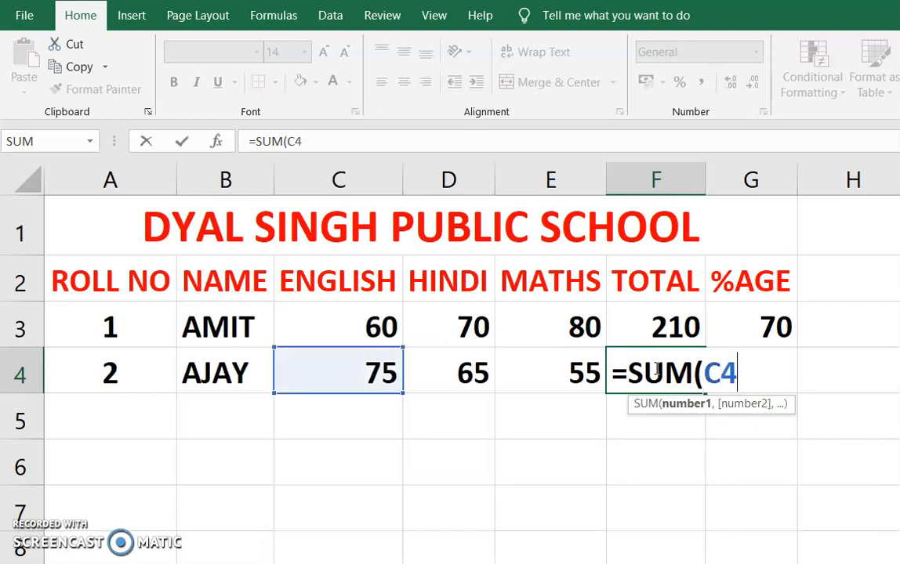
pyautogui.write(':')
pyautogui.write('E4')
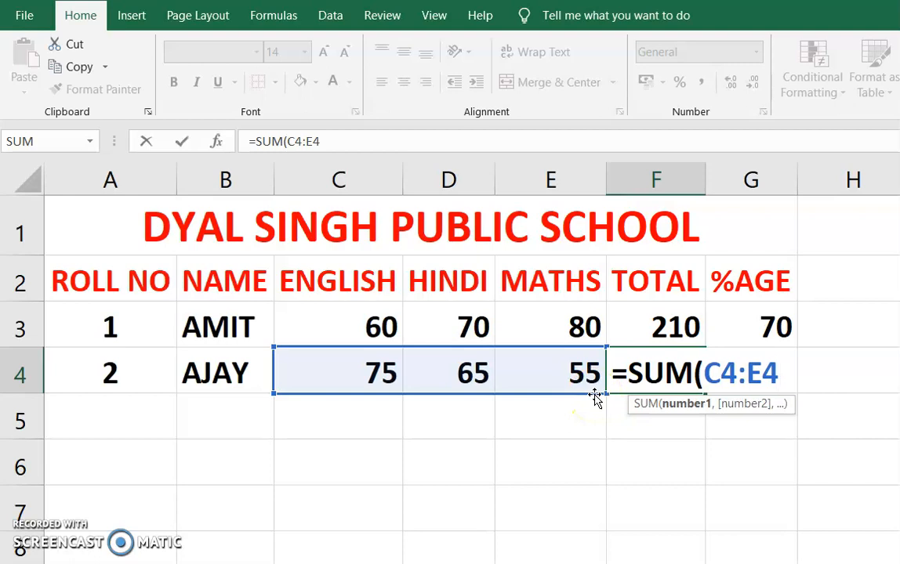
pyautogui.write(')')
pyautogui.click(651, 394)
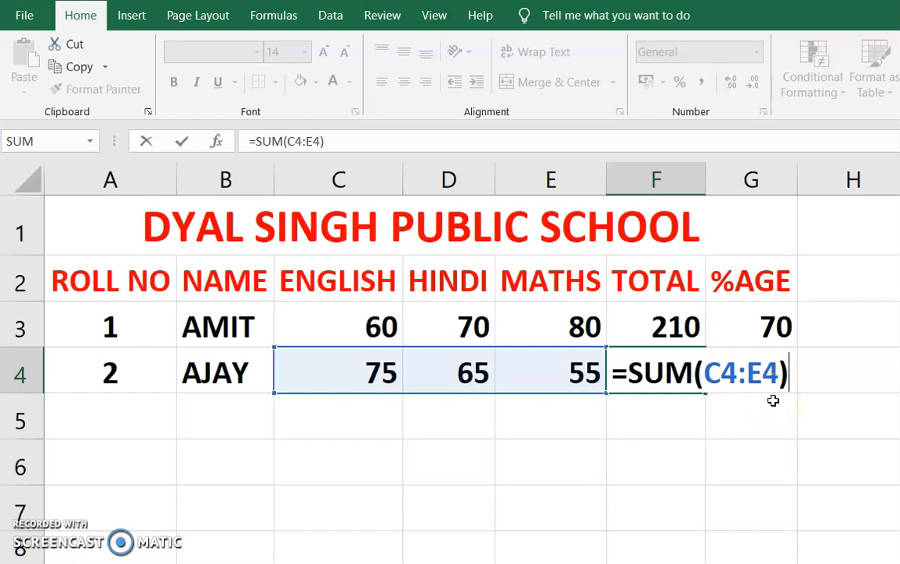
pyautogui.press('Return')
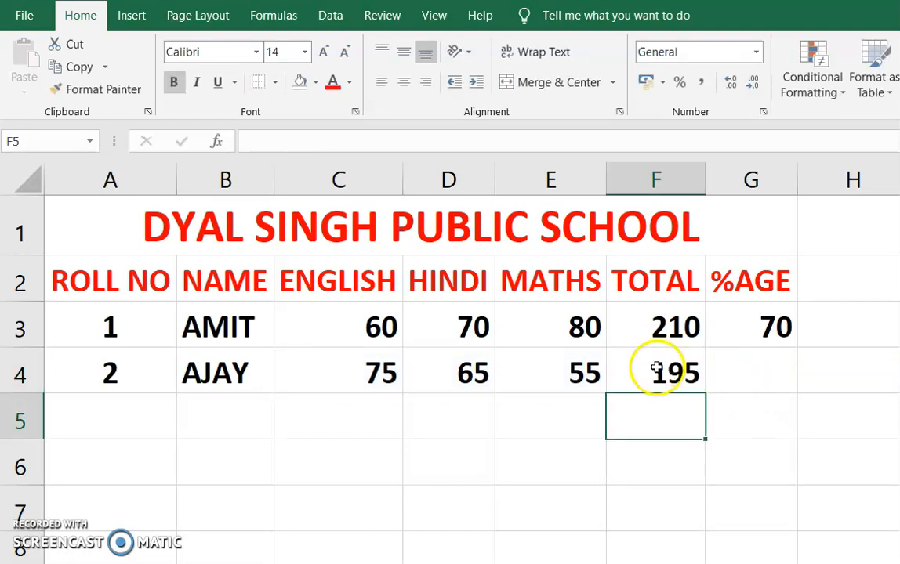
# - Calculate the second student's percentage in cell G4 with the formula =F4/3
pyautogui.click(753, 377)
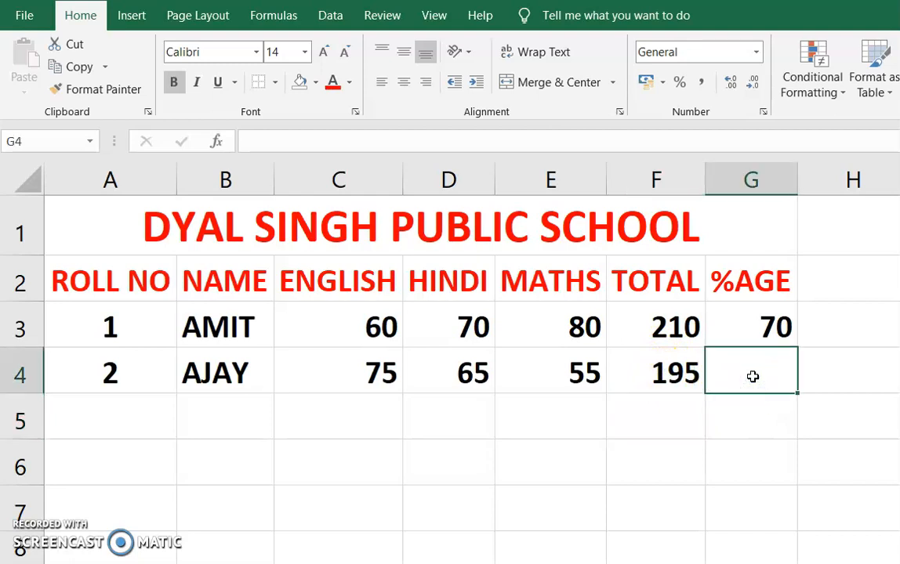
pyautogui.write('=')
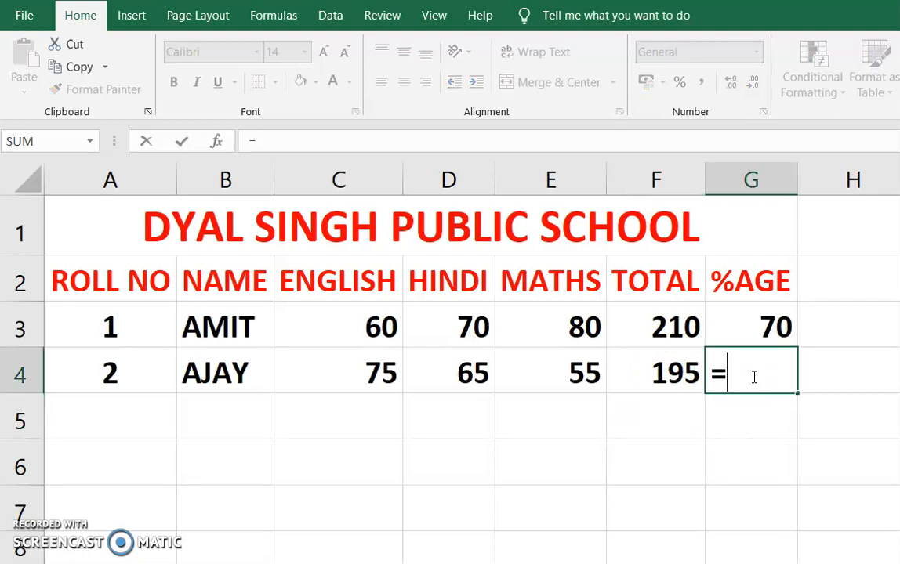
pyautogui.write('F4')
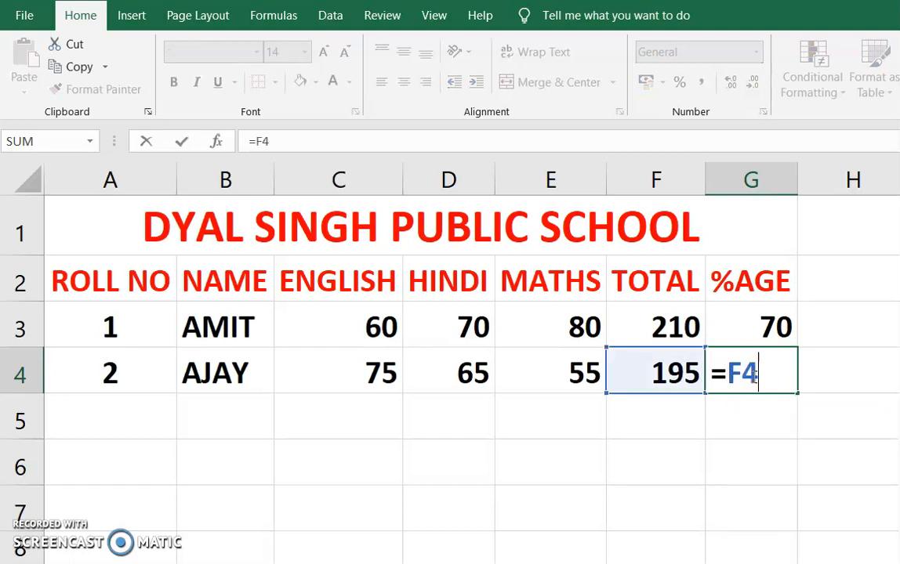
pyautogui.write('/3')
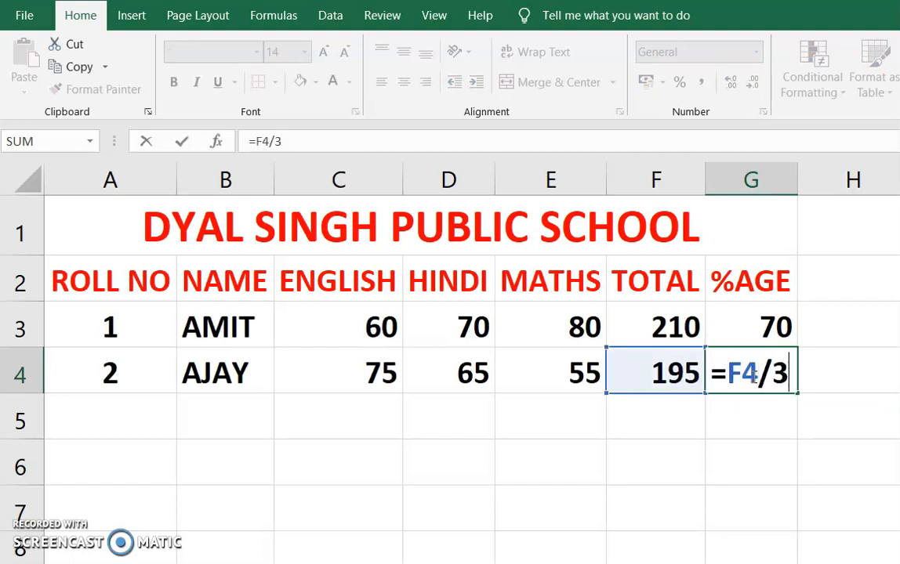
pyautogui.press('Return')
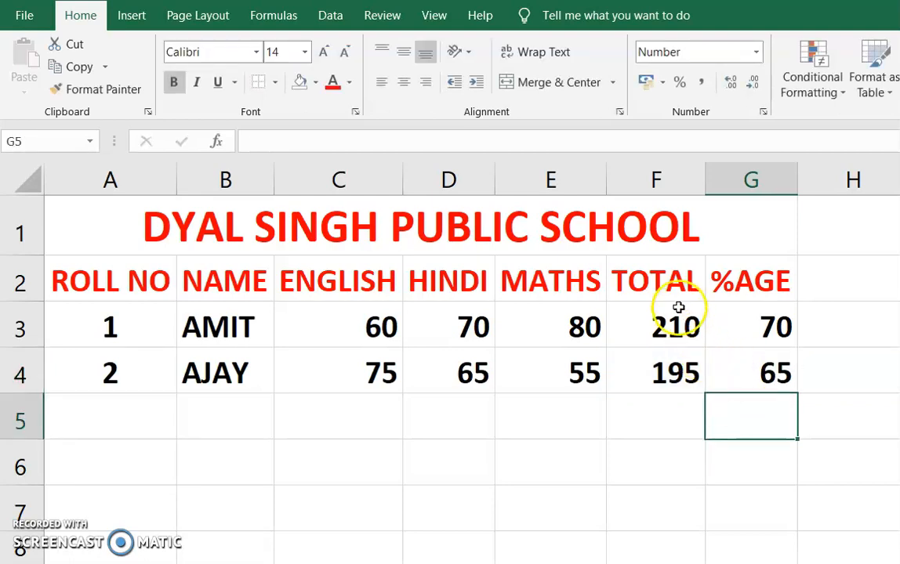
# - Review the total formulas in cells F3 and F4 to compare cell-by-cell addition with the SUM function
pyautogui.click(664, 329)
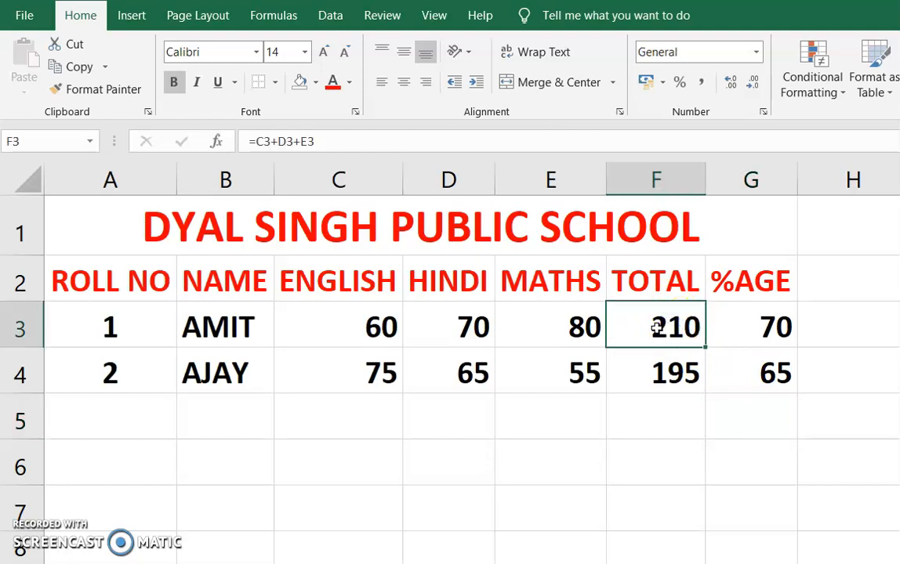
pyautogui.doubleClick(635, 327)
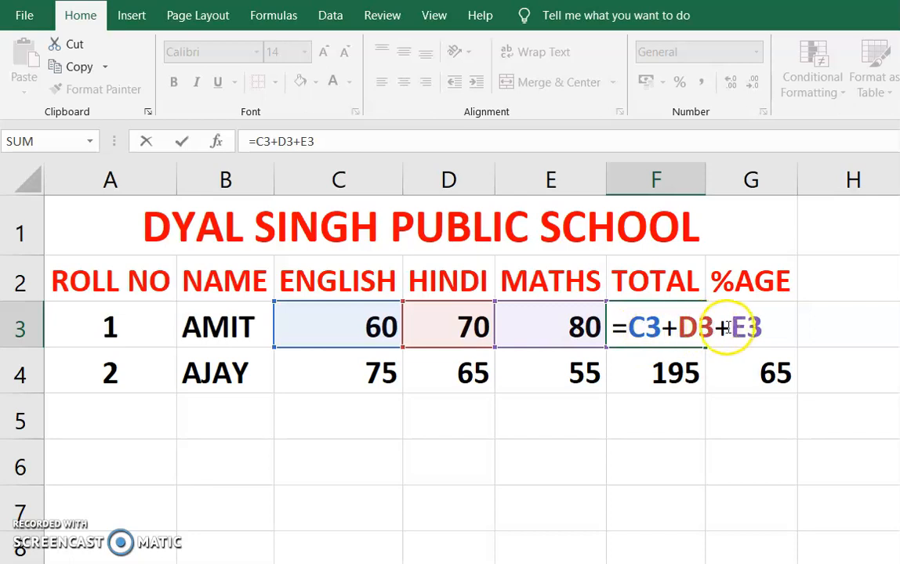
pyautogui.click(661, 404)
pyautogui.press('Escape')
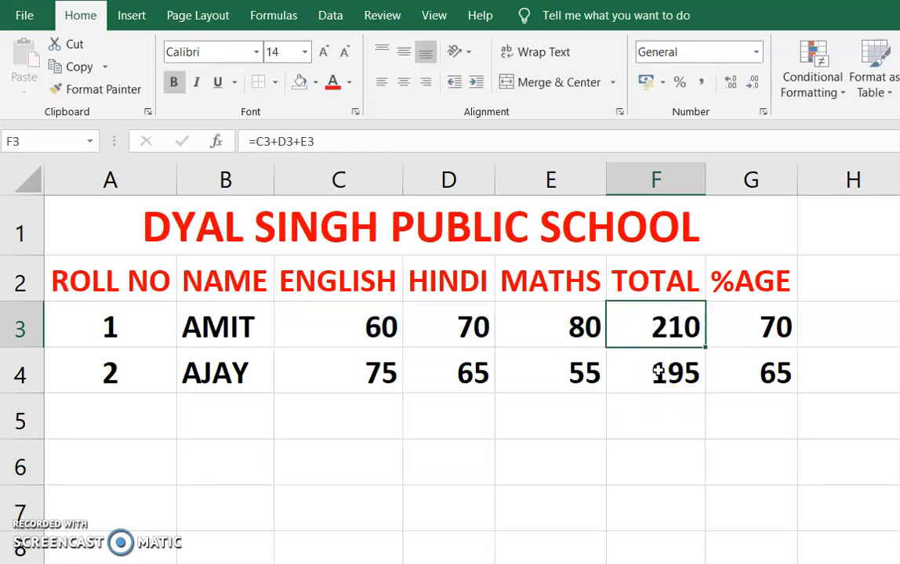
pyautogui.click(658, 372)
pyautogui.doubleClick(659, 373)
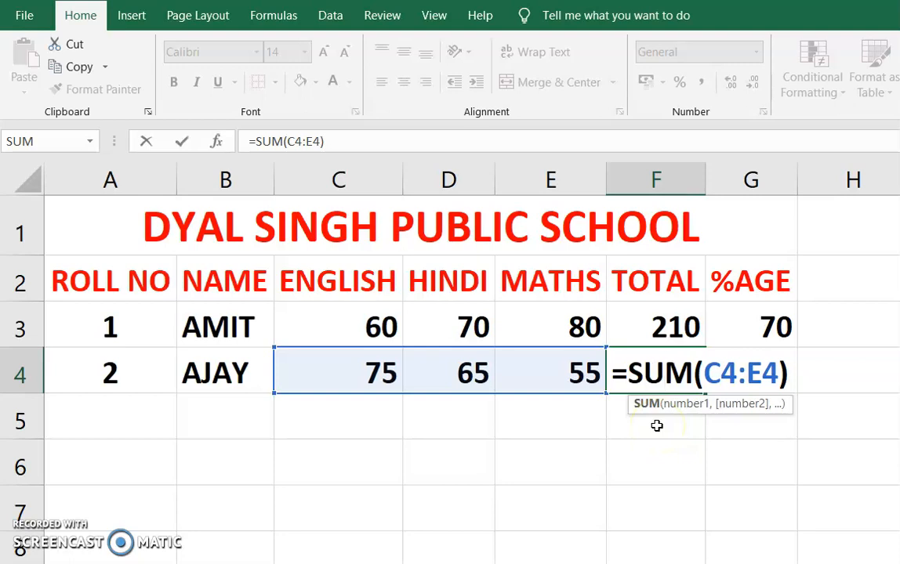
pyautogui.press('Return')
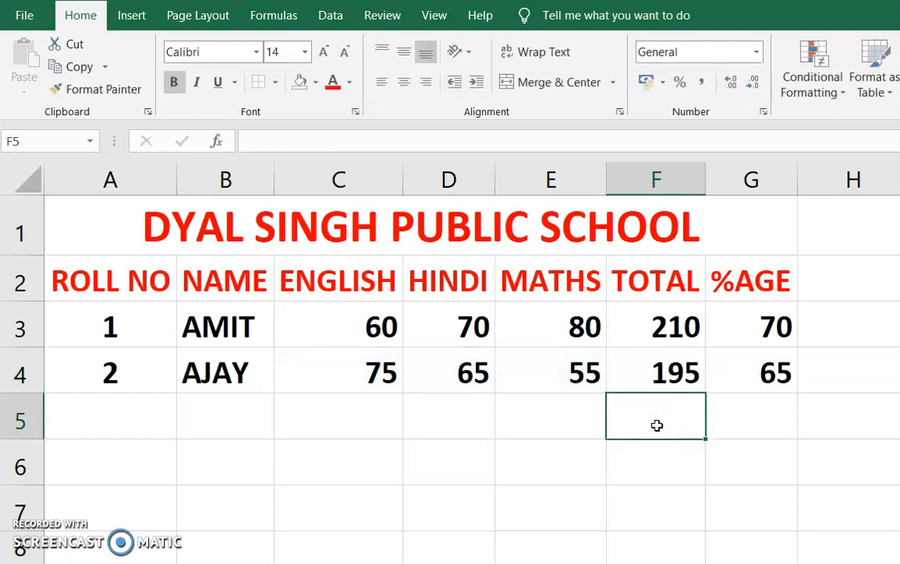